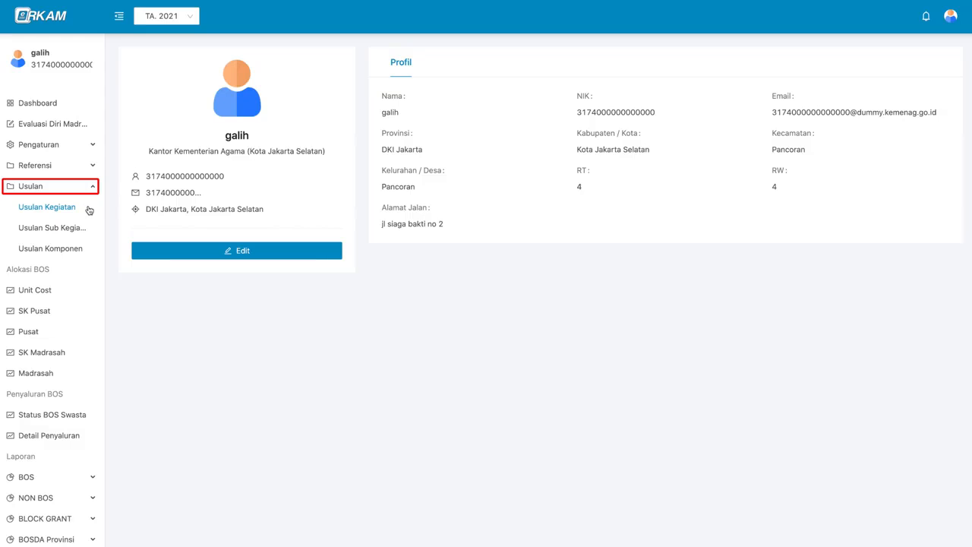
# - Look through the Usulan Kegiatan, Usulan Sub Kegiatan and Usulan Komponen lists
pyautogui.click(88, 210)
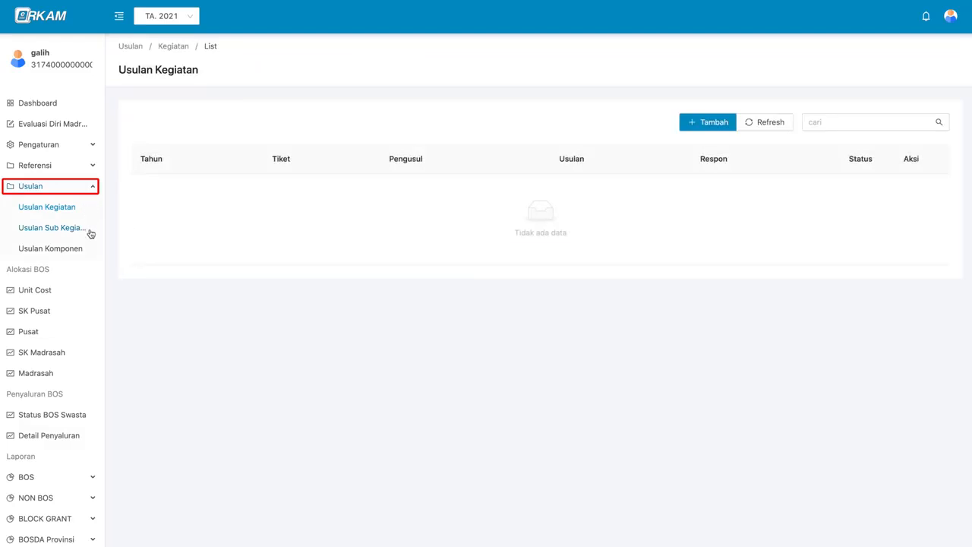
pyautogui.click(90, 234)
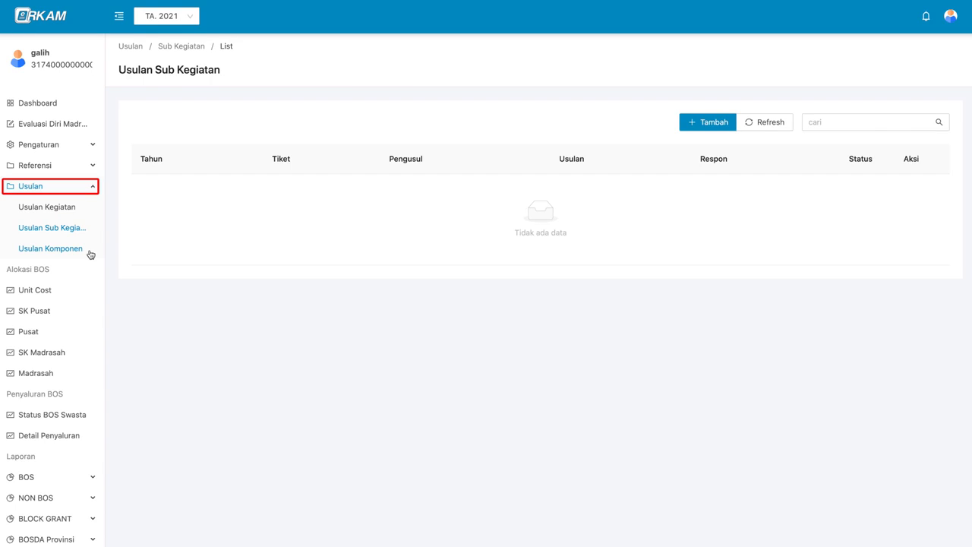
pyautogui.click(90, 253)
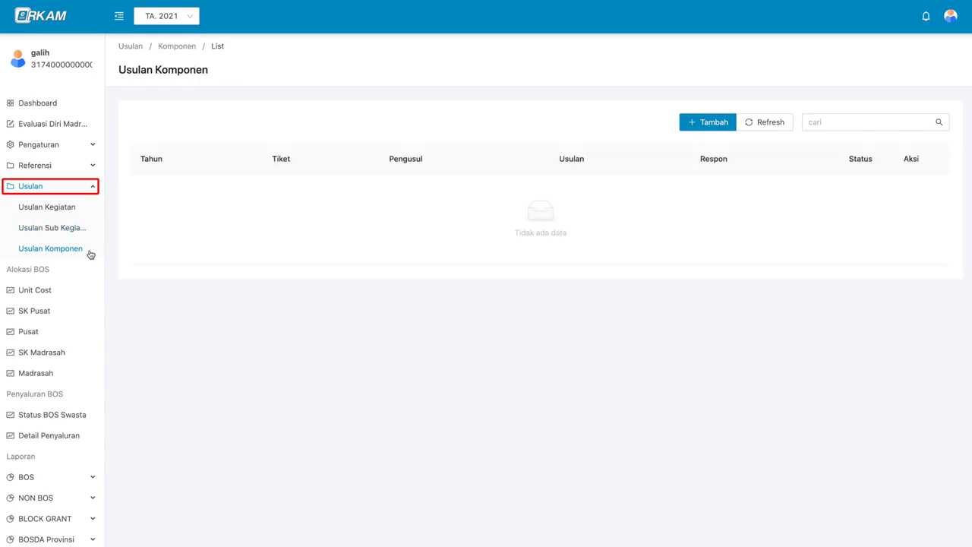
# - Start a new Usulan Kegiatan with Standar Pendidikan PENGEMBANGAN STANDAR ISI and Usulan Kegiatan "mengembangan kurikulum berbasis online"
pyautogui.click(89, 210)
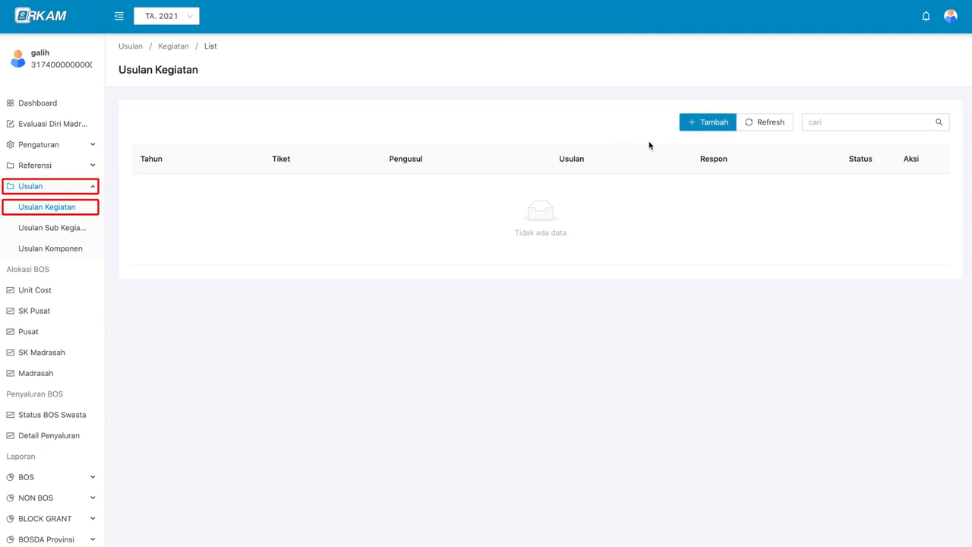
pyautogui.click(691, 122)
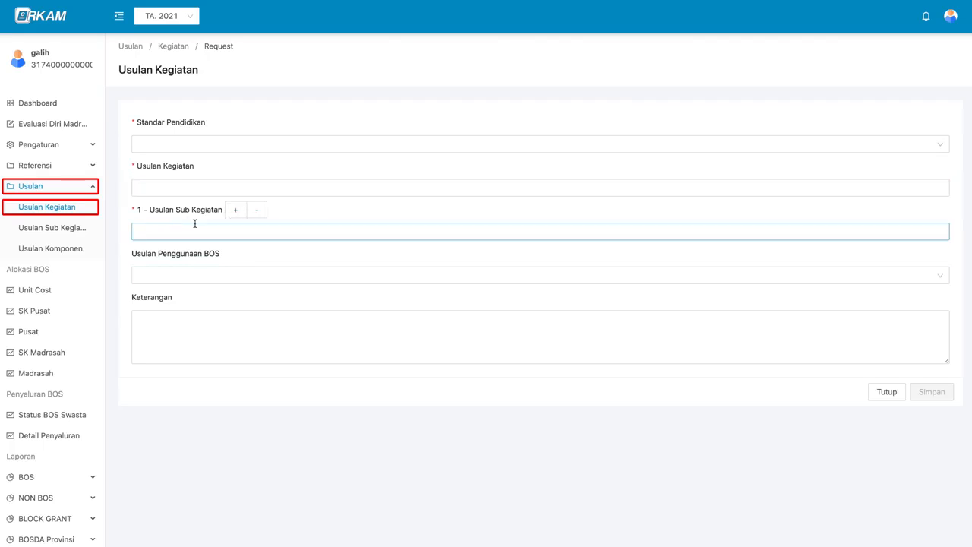
pyautogui.click(237, 329)
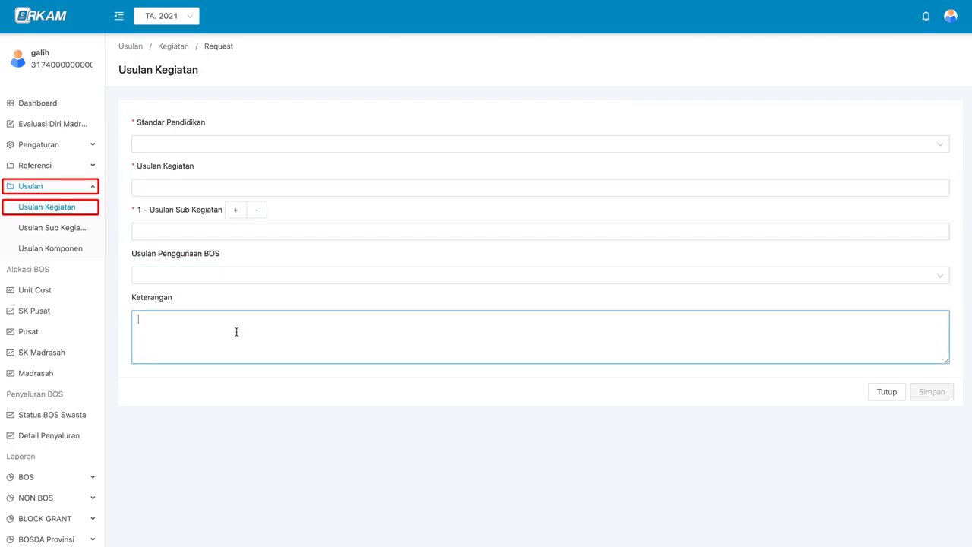
pyautogui.click(248, 149)
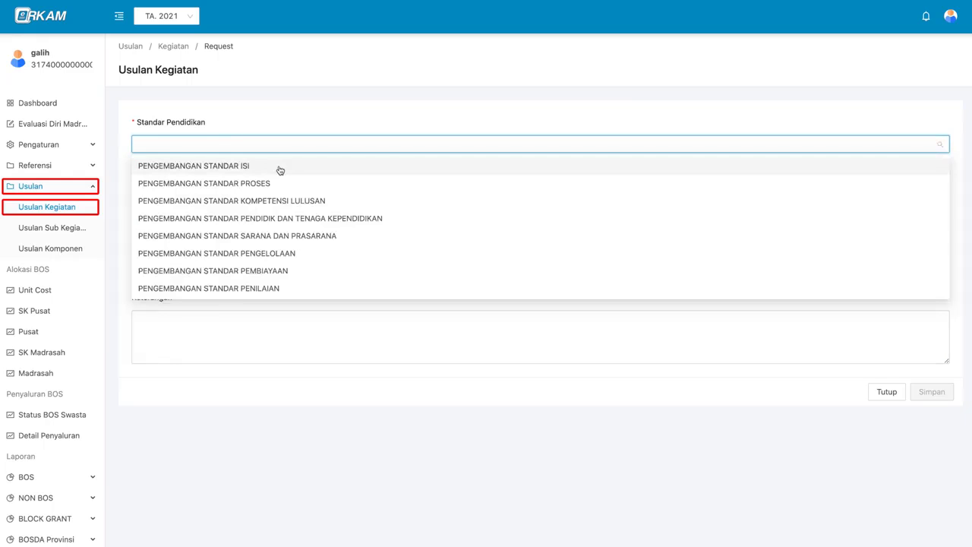
pyautogui.click(260, 172)
pyautogui.click(253, 187)
pyautogui.write('mengembangan kurikulum berbasis online')
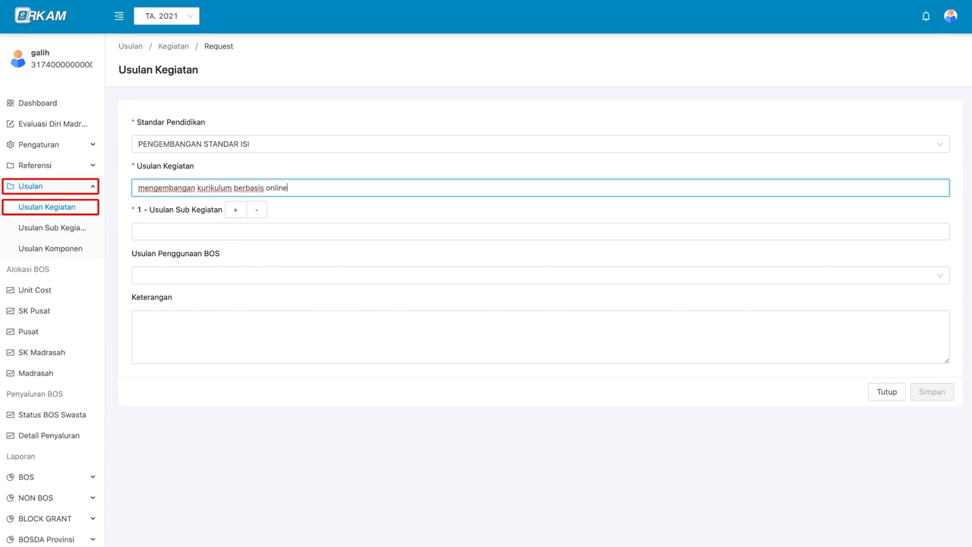
# - Set Usulan Sub Kegiatan to "penyusunan kurikulum berbasis online" and Usulan Penggunaan BOS to Kegiatan Pembelajaran, and save the activity proposal
pyautogui.click(217, 232)
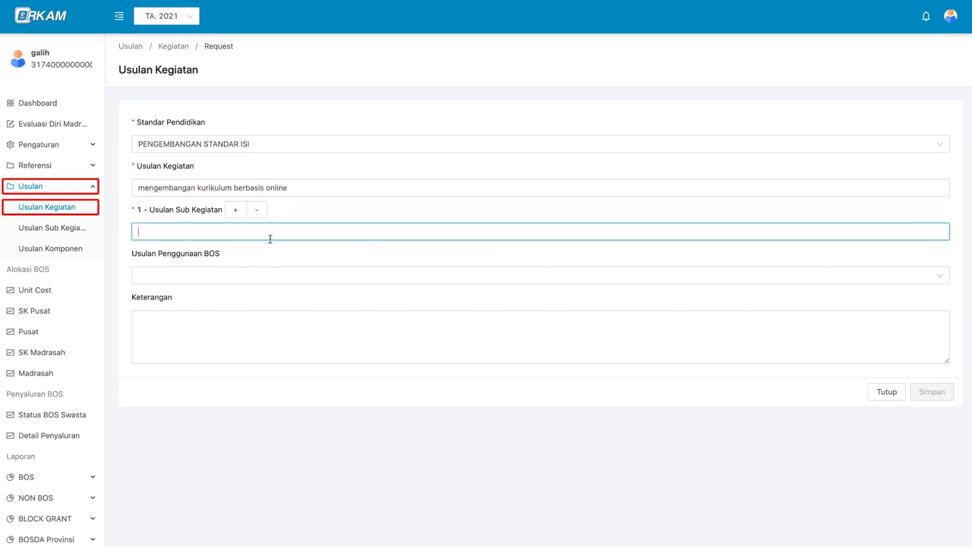
pyautogui.write('penyusunan kuri')
pyautogui.click(899, 364)
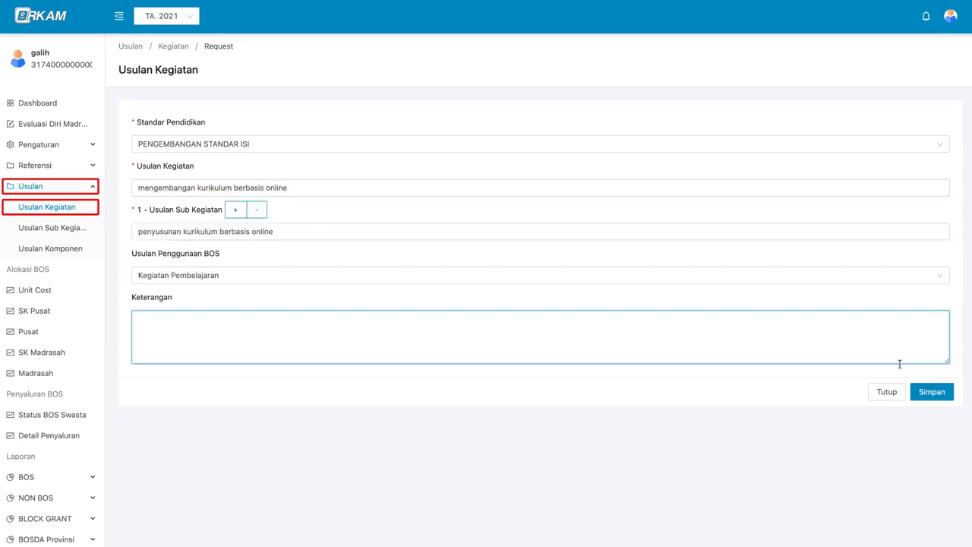
pyautogui.click(951, 395)
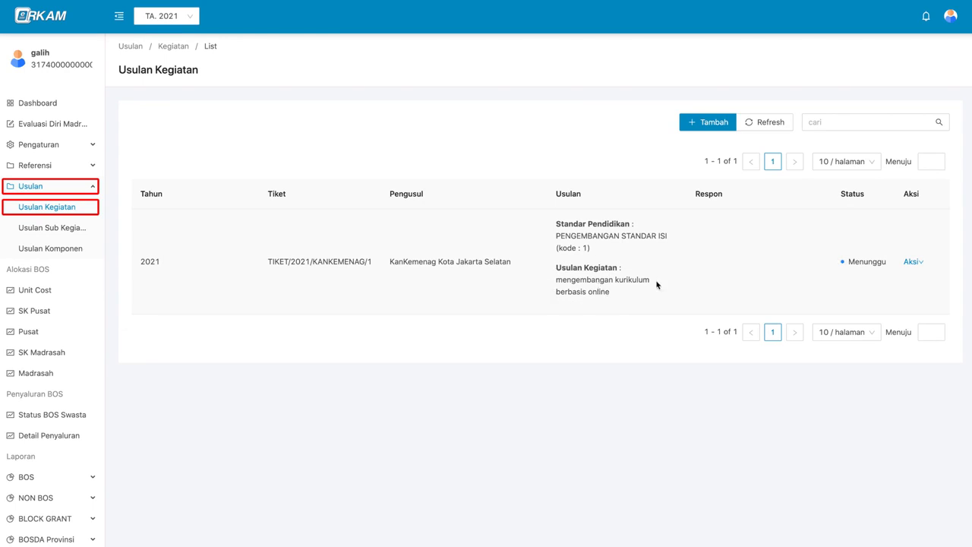
# - View the details of the saved activity proposal and close them
pyautogui.moveTo(914, 265)
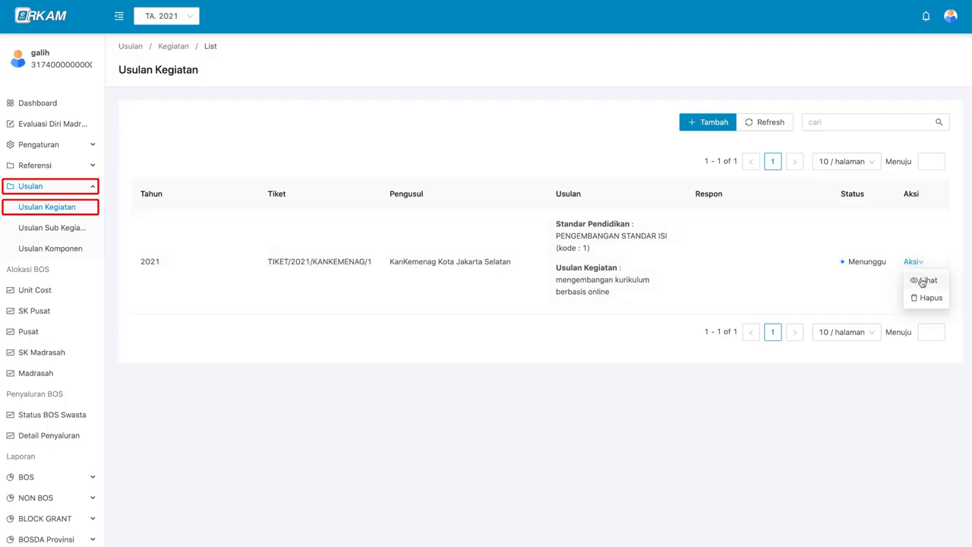
pyautogui.click(940, 282)
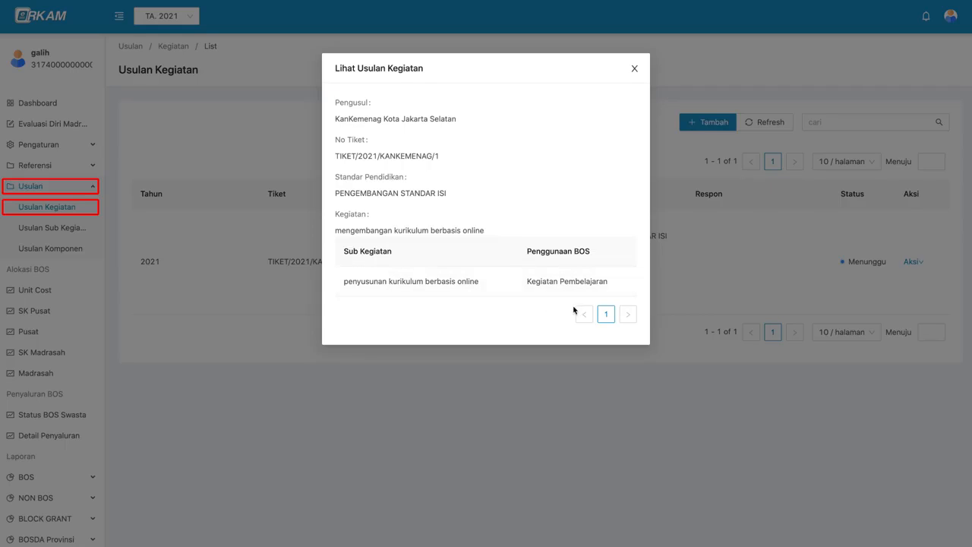
pyautogui.click(635, 69)
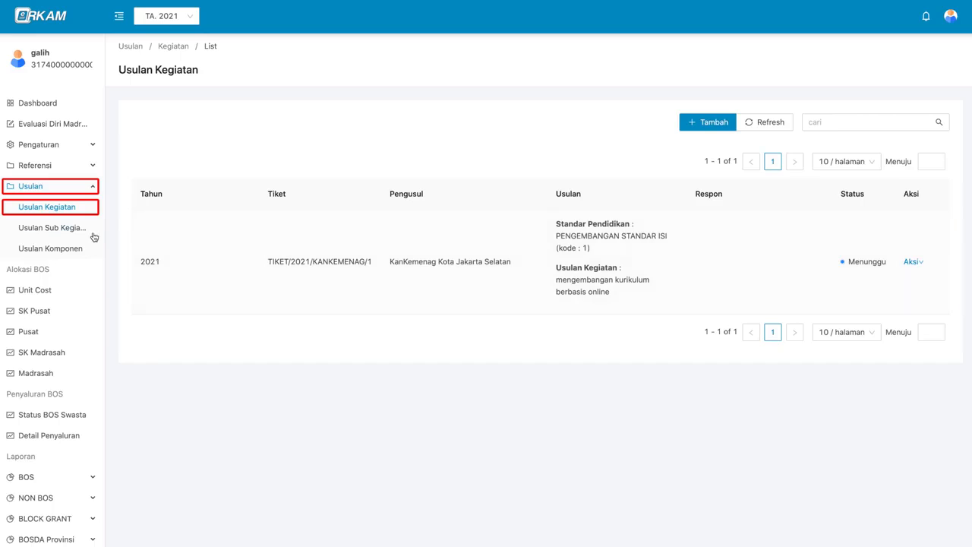
# - Start a new Usulan Sub Kegiatan with Standar Pendidikan PENGEMBANGAN STANDAR ISI and Kegiatan Pengelolaan Kurikulum 2013
pyautogui.click(78, 234)
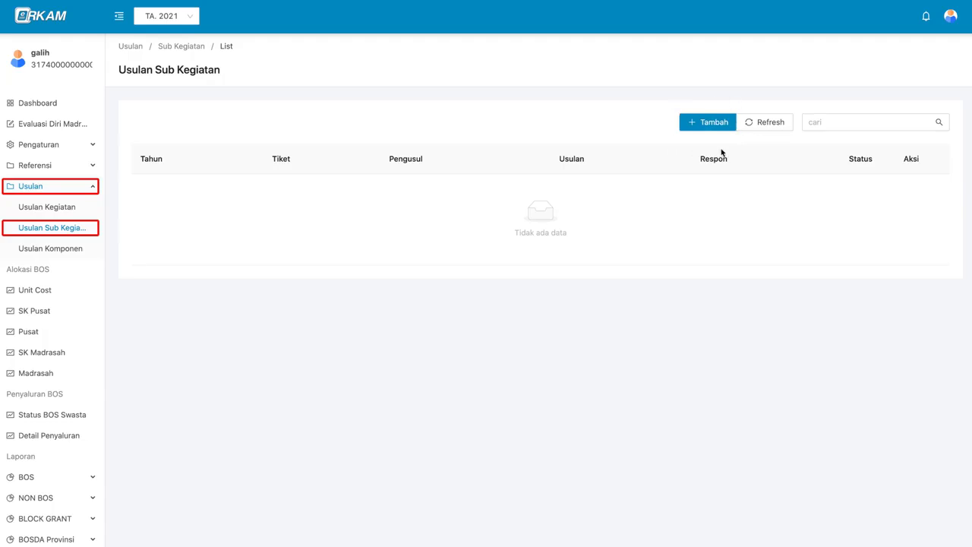
pyautogui.click(746, 118)
pyautogui.click(728, 126)
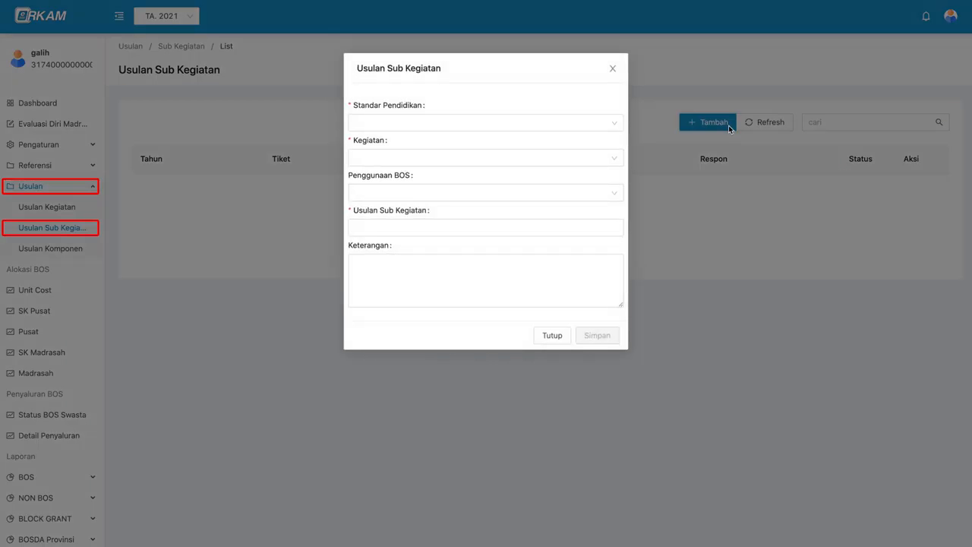
pyautogui.click(534, 132)
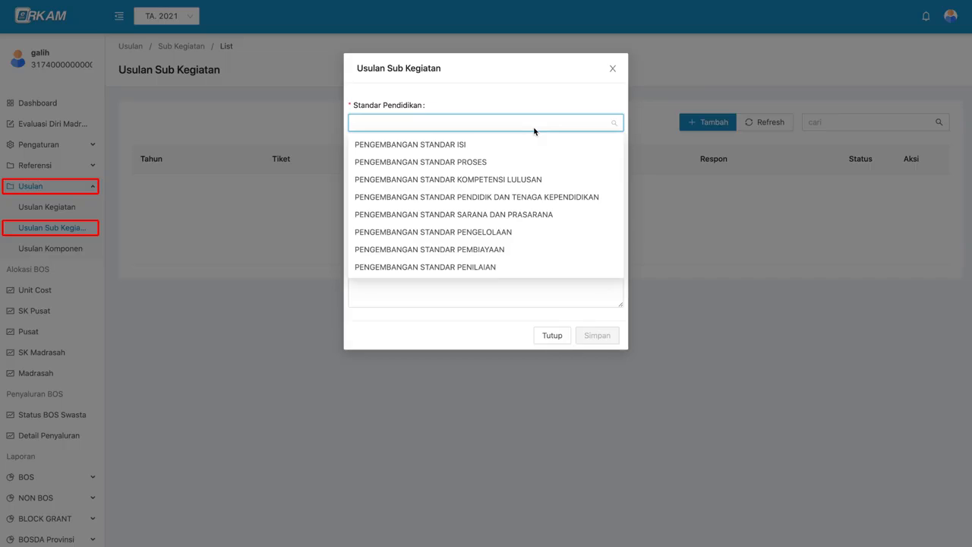
pyautogui.click(534, 124)
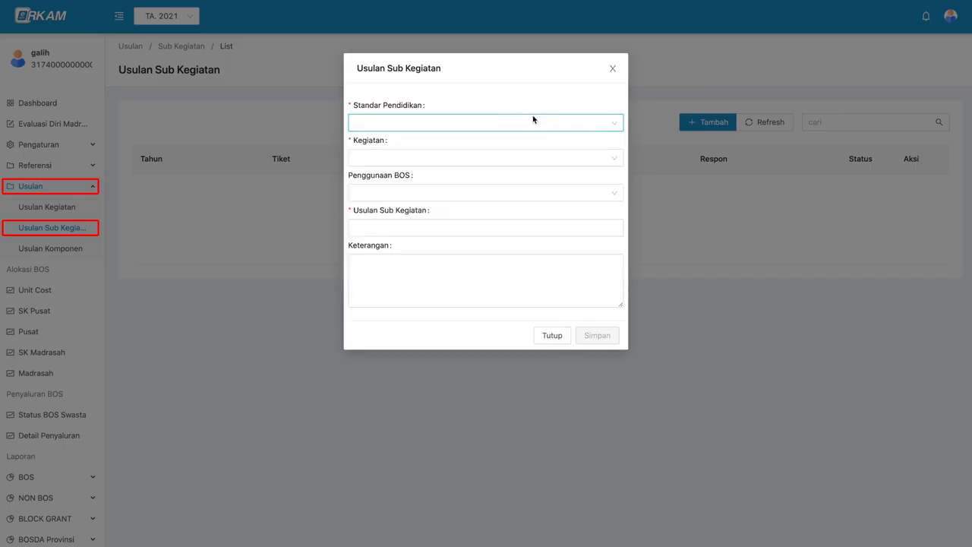
pyautogui.click(391, 121)
pyautogui.click(488, 147)
pyautogui.click(481, 157)
pyautogui.click(486, 178)
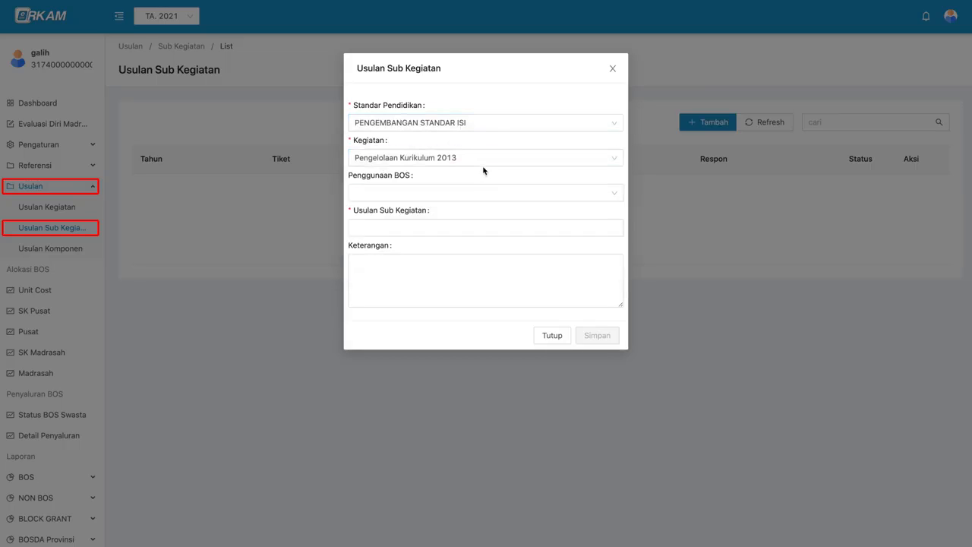
# - Set Penggunaan BOS to Kegiatan Pembelajaran and Usulan Sub Kegiatan to "penyusunan kurikulum online", and save the proposal
pyautogui.click(482, 193)
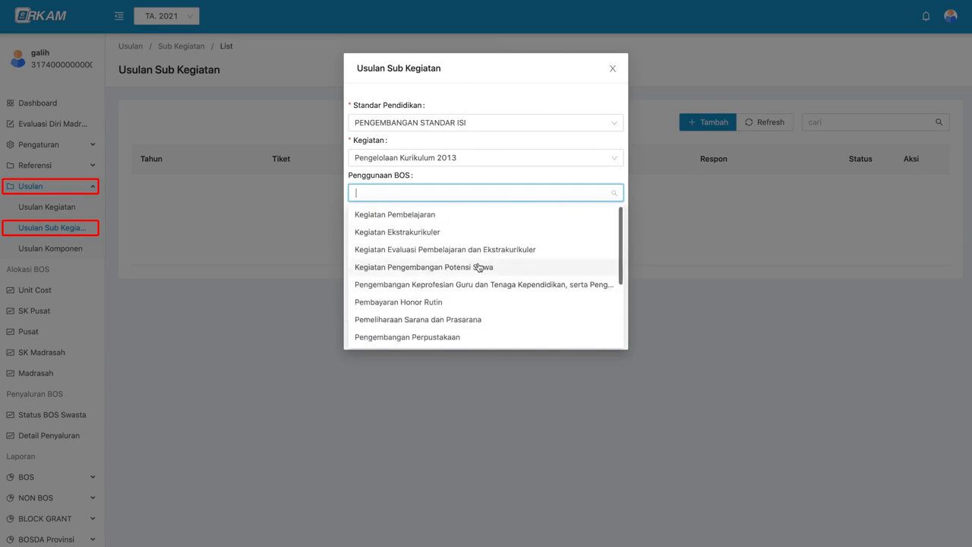
pyautogui.click(473, 215)
pyautogui.click(427, 230)
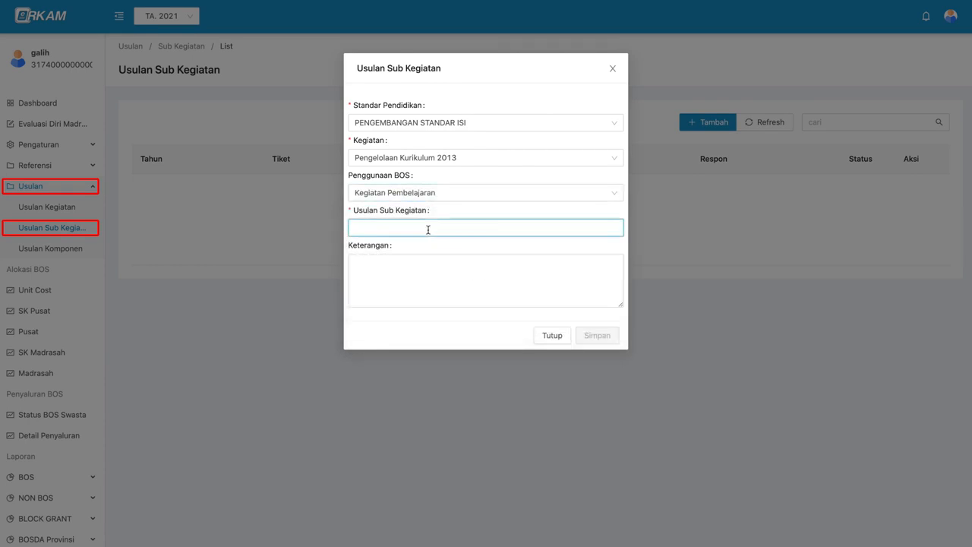
pyautogui.write('penyusunan kurikulum')
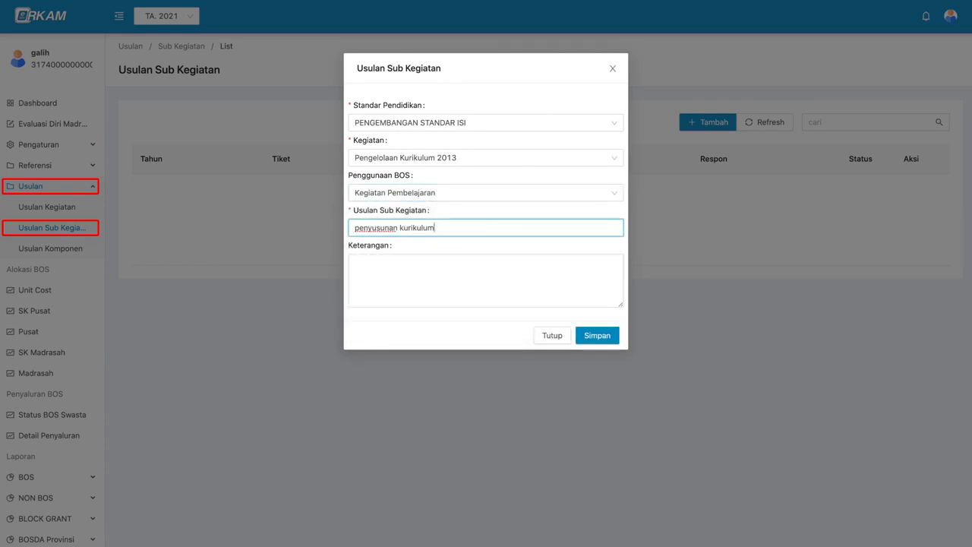
pyautogui.write(' online')
pyautogui.click(392, 284)
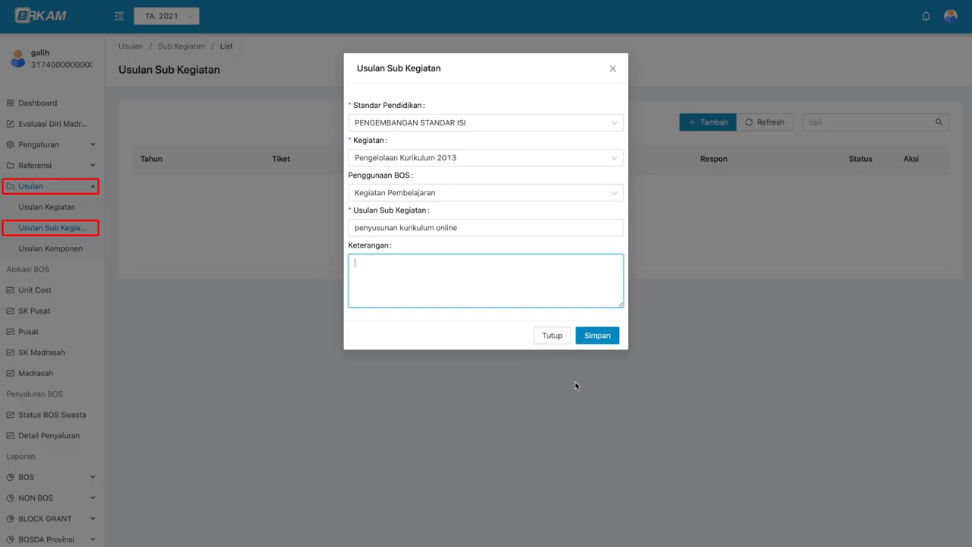
pyautogui.click(597, 336)
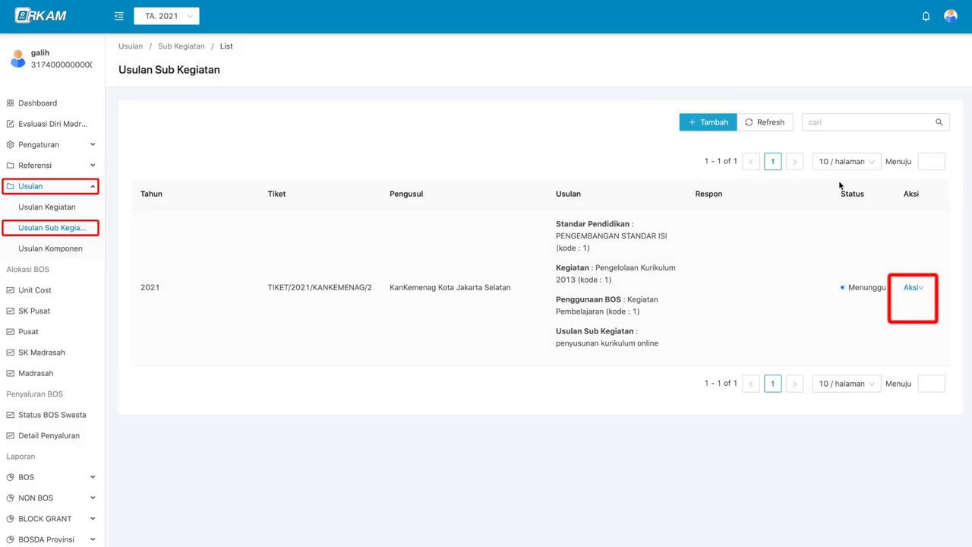
# - View the details of the saved sub-activity proposal and close them
pyautogui.moveTo(917, 295)
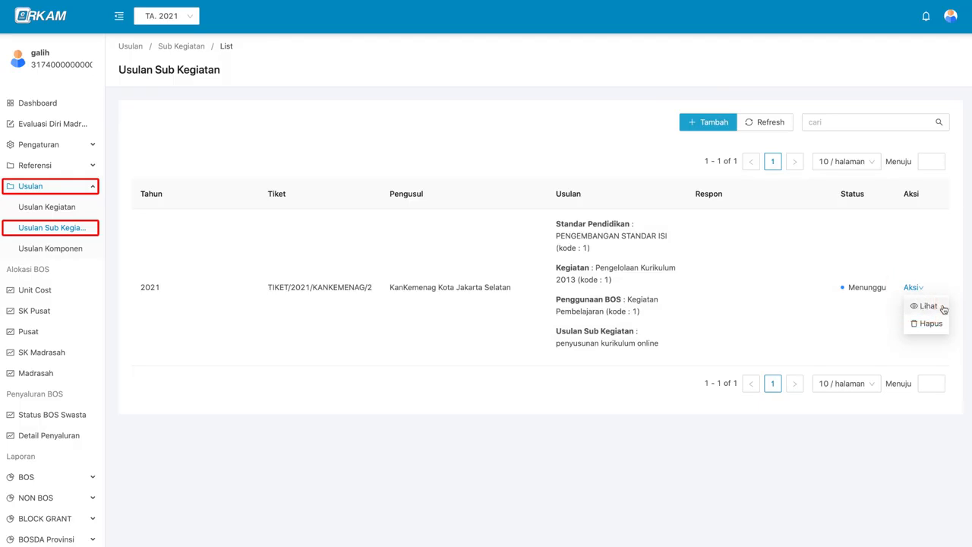
pyautogui.click(934, 309)
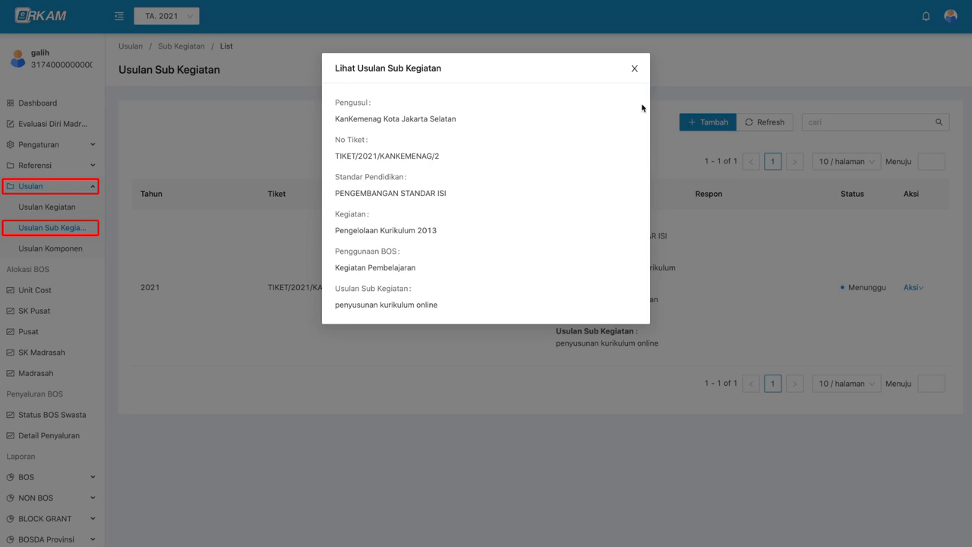
pyautogui.click(635, 69)
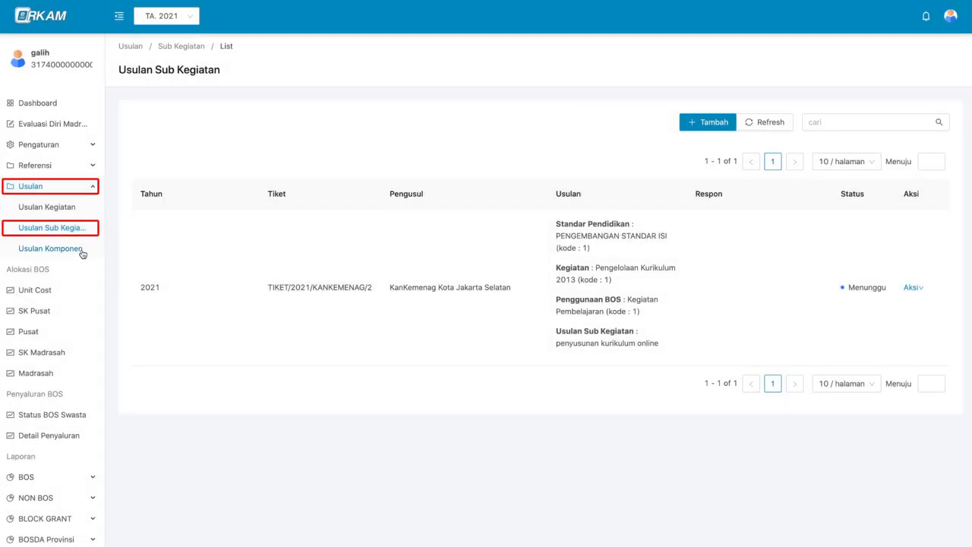
# - Start a new Usulan Komponen and choose 6.6.1 - Notebook, under 6.6 - Laptop, as its Kategori Komponen Biaya
pyautogui.click(82, 251)
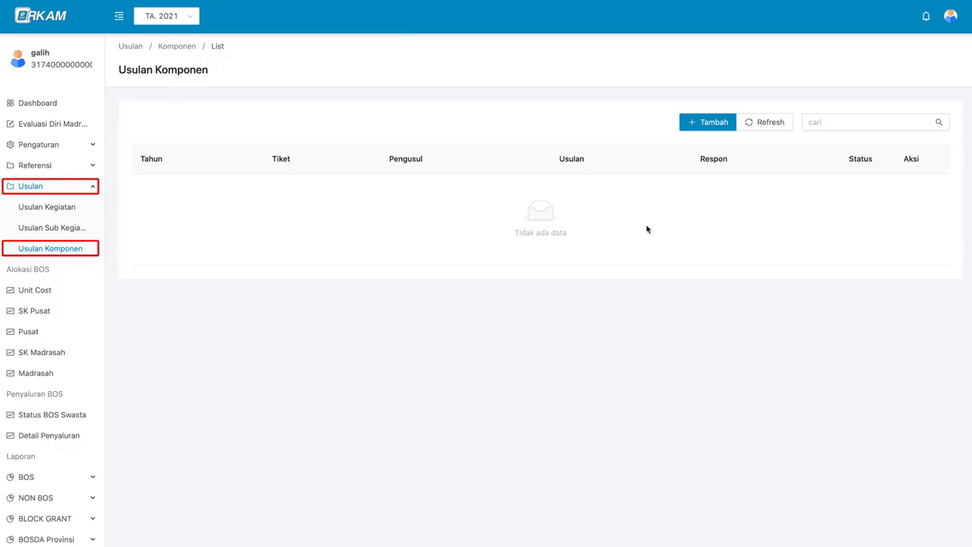
pyautogui.click(714, 127)
pyautogui.click(470, 146)
pyautogui.scroll(1, 177, 287)
pyautogui.scroll(-1, 140, 240)
pyautogui.click(138, 262)
pyautogui.scroll(-2, 167, 256)
pyautogui.scroll(-2, 167, 256)
pyautogui.click(151, 199)
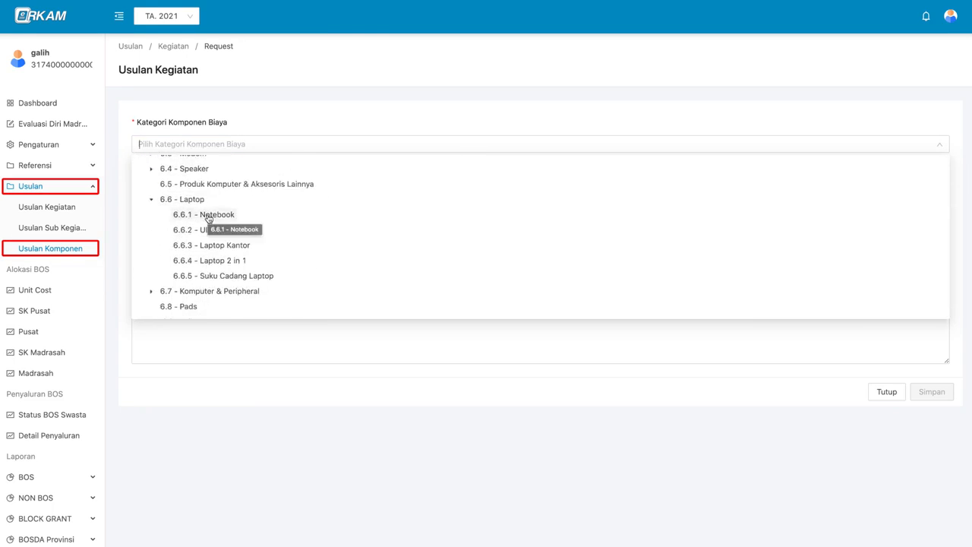
pyautogui.click(209, 215)
# - Set the component proposal's Jenis Belanja to 532111 - Belanja Modal Peralatan dan Mesin
pyautogui.click(243, 190)
pyautogui.click(146, 272)
pyautogui.click(184, 284)
pyautogui.click(139, 208)
pyautogui.click(137, 209)
# - Enter "macbook pro 16 inc" as the Usulan Komponen, with an Usulan Harga of 43000000 per unit
pyautogui.click(223, 232)
pyautogui.write('macbook pro 16 inc')
pyautogui.click(217, 275)
pyautogui.write('43000000')
pyautogui.click(740, 275)
pyautogui.write('un')
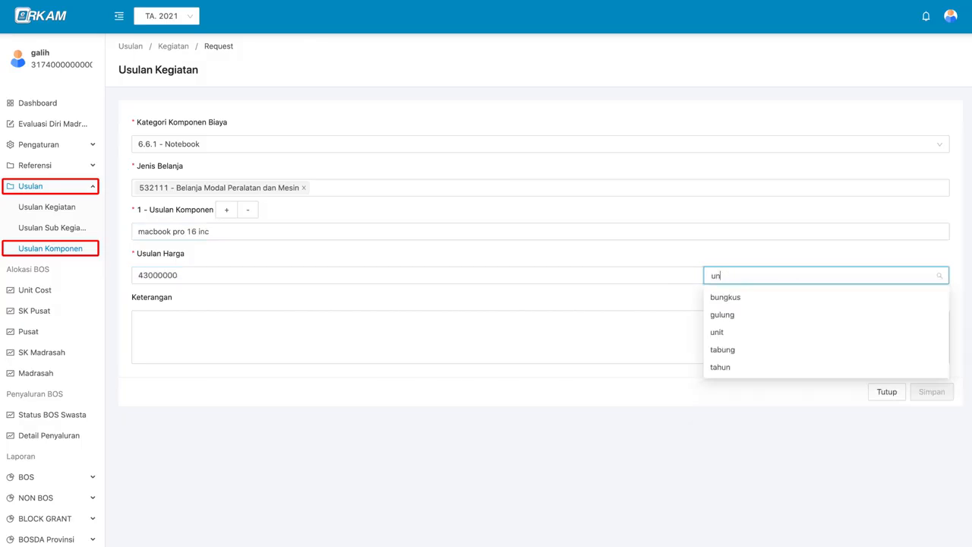
pyautogui.click(717, 332)
# - Enter "spec prosesor i9, ram 16 GB, 1T SSD" as the Keterangan and save the component proposal
pyautogui.click(481, 341)
pyautogui.write('spec prosesor i9, ram 16 GB, 1T SSD')
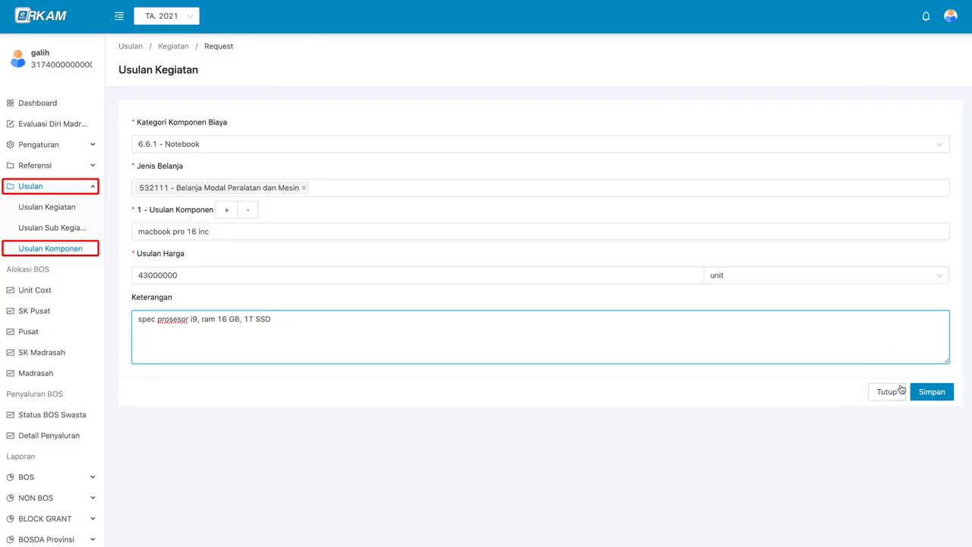
pyautogui.click(946, 398)
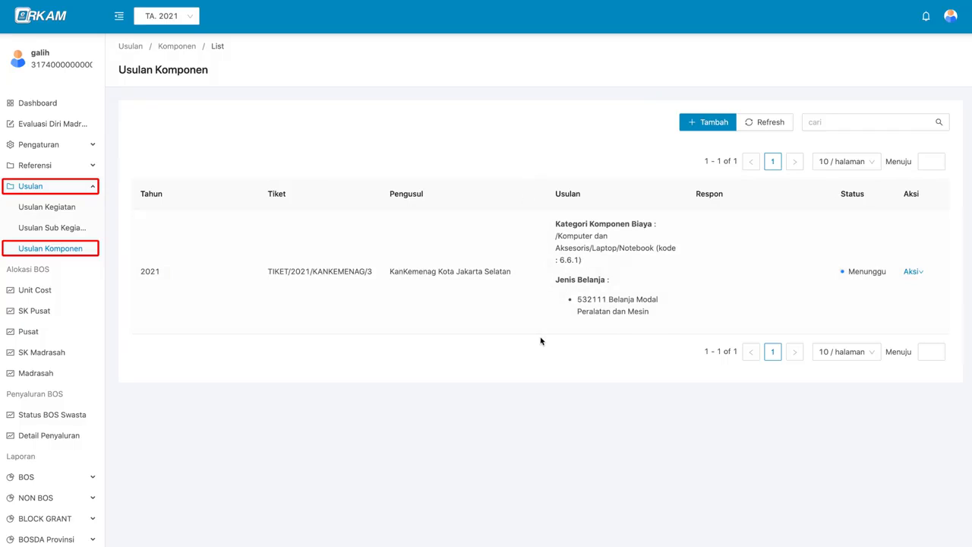
# - View the saved component proposal's details, close them, and show the actions available for that proposal
pyautogui.click(915, 272)
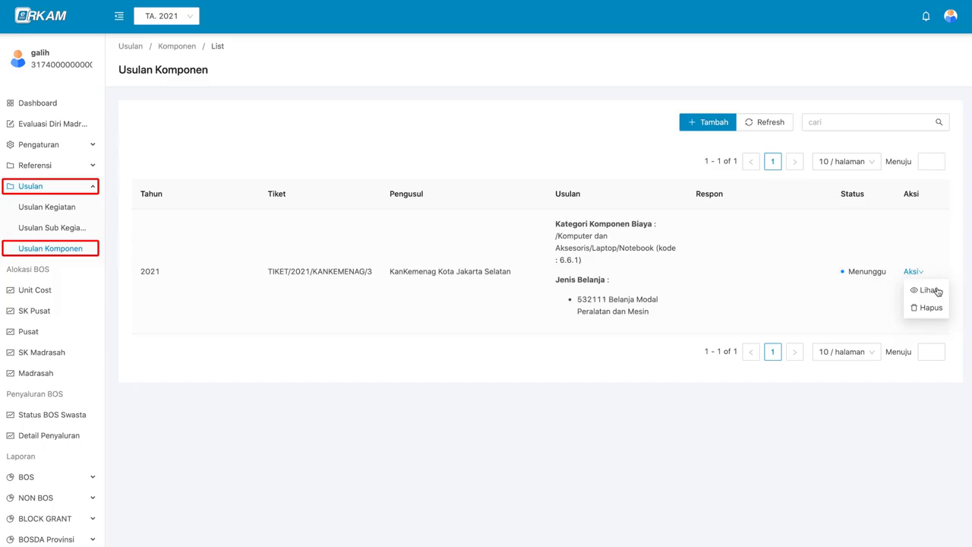
pyautogui.click(928, 290)
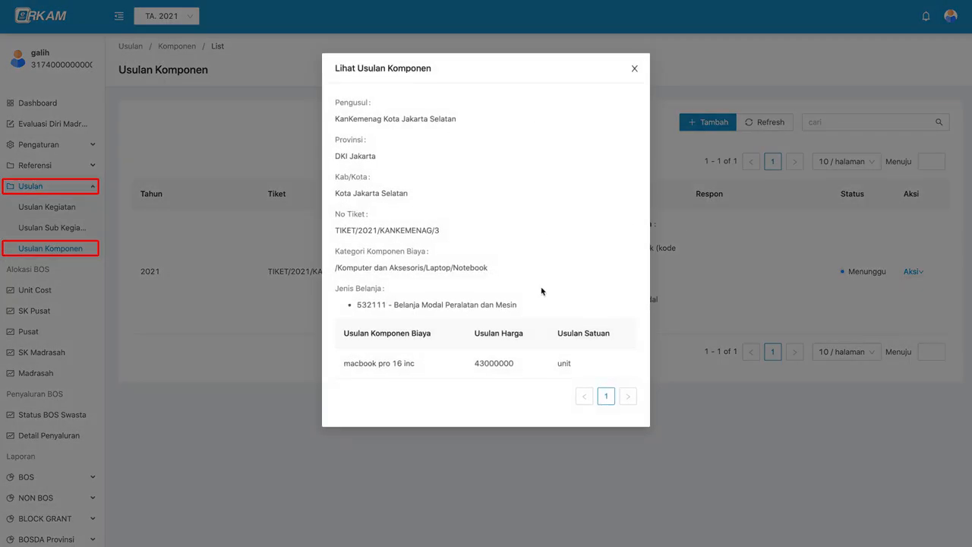
pyautogui.click(633, 70)
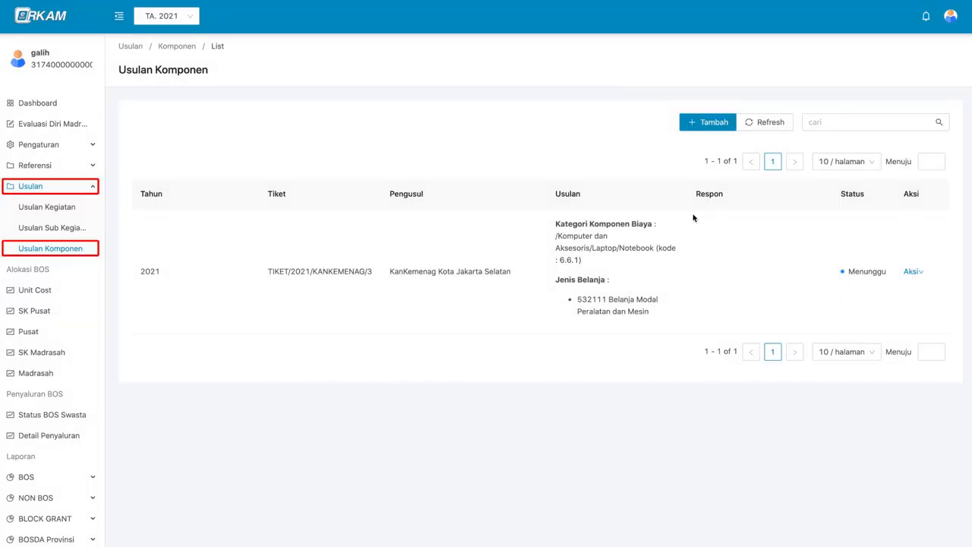
pyautogui.click(910, 272)
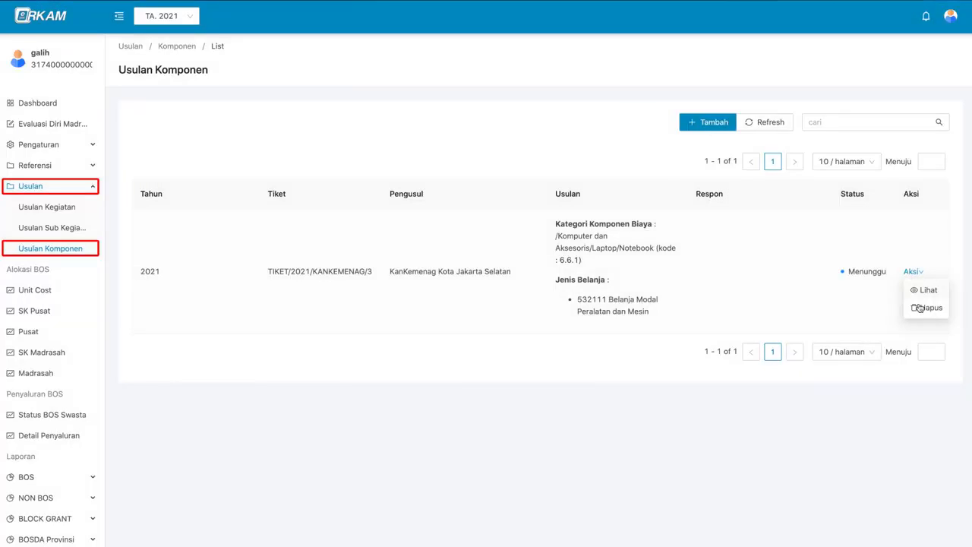